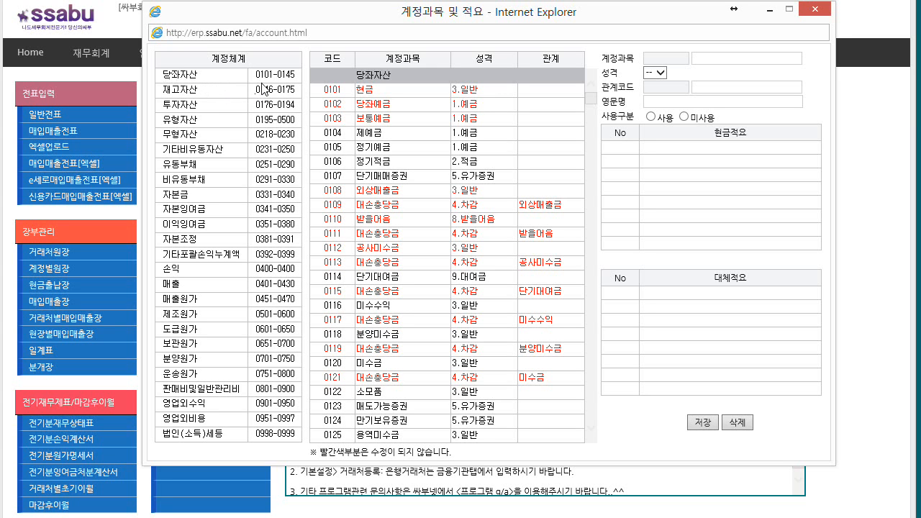
Step: Compare the code ranges of the first account category, 당좌자산, and the last one, 법인(소득)세등
{"action": "left_click", "coordinate": [166, 73]}
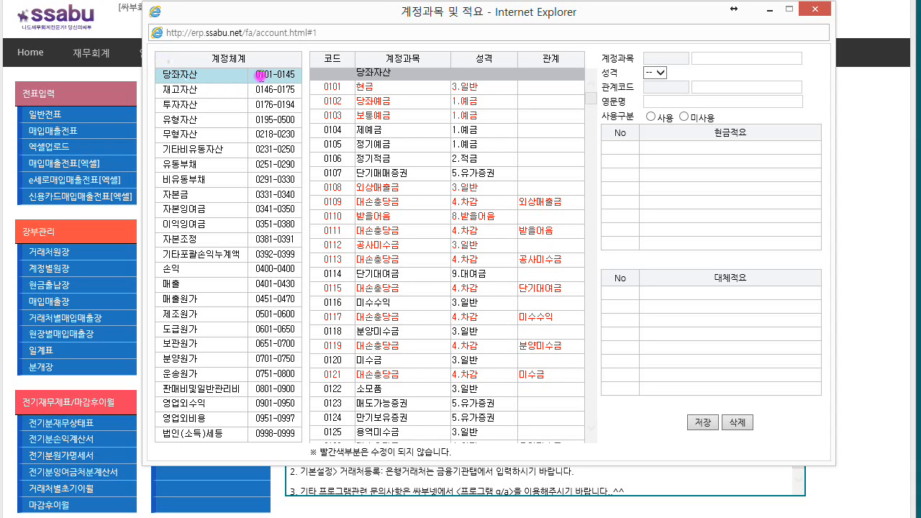
{"action": "left_click_drag", "start_coordinate": [261, 75], "coordinate": [266, 75]}
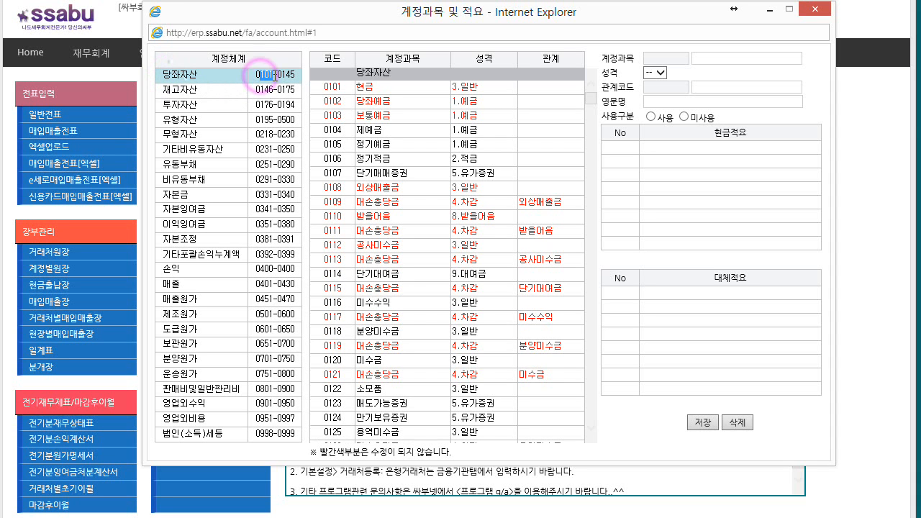
{"action": "left_click", "coordinate": [291, 434]}
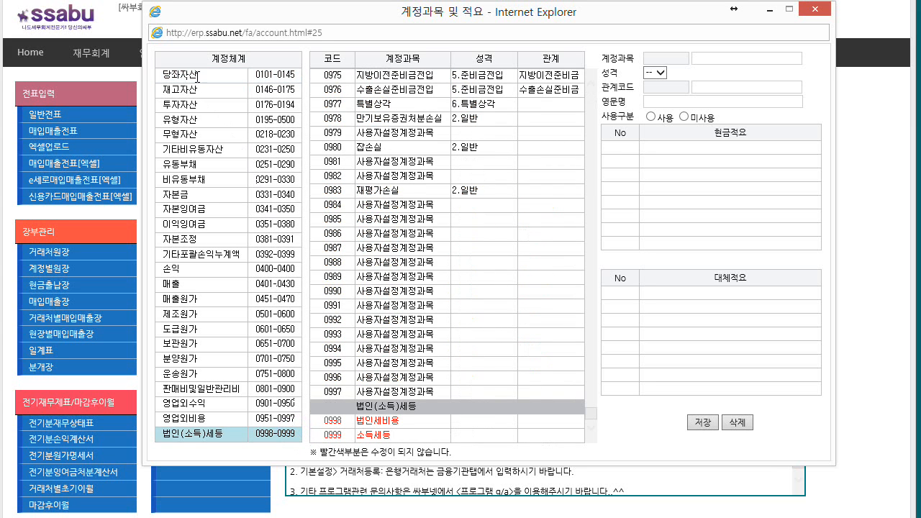
{"action": "left_click_drag", "start_coordinate": [293, 76], "coordinate": [255, 76]}
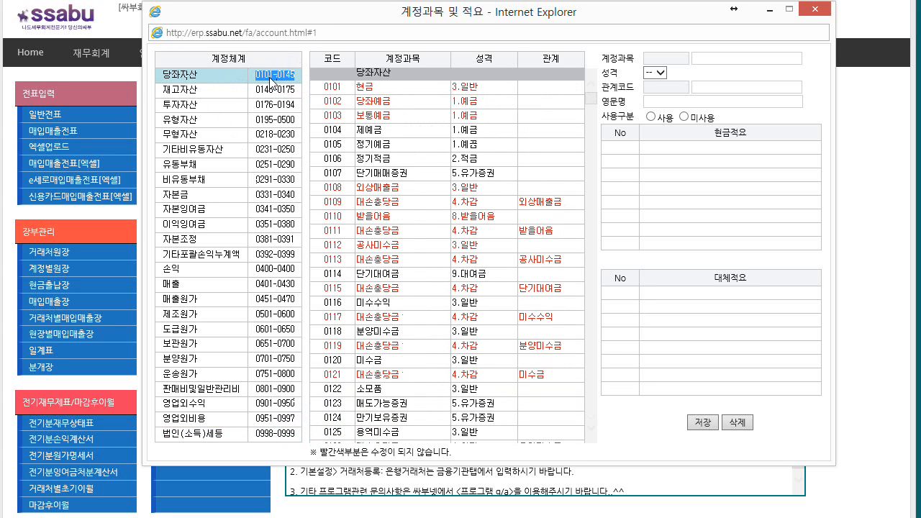
{"action": "left_click", "coordinate": [282, 435]}
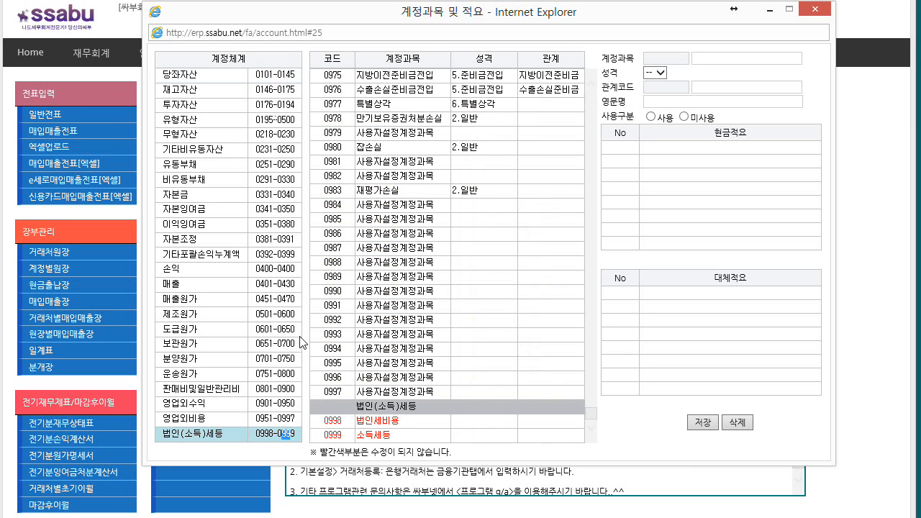
Step: Browse the 당좌자산 accounts from 0101 to 0145 and view the details of account 0145
{"action": "left_click", "coordinate": [188, 74]}
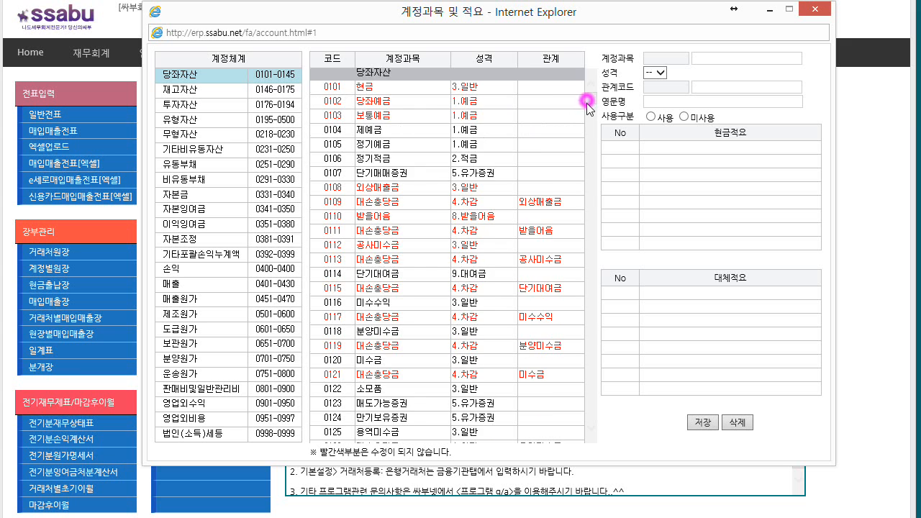
{"action": "scroll", "coordinate": [587, 105], "scroll_direction": "down", "scroll_amount": 7}
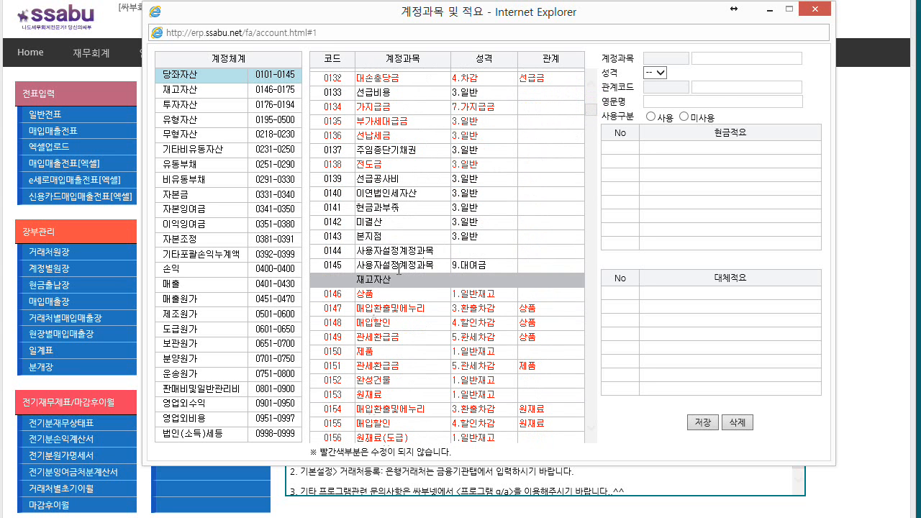
{"action": "left_click", "coordinate": [398, 266]}
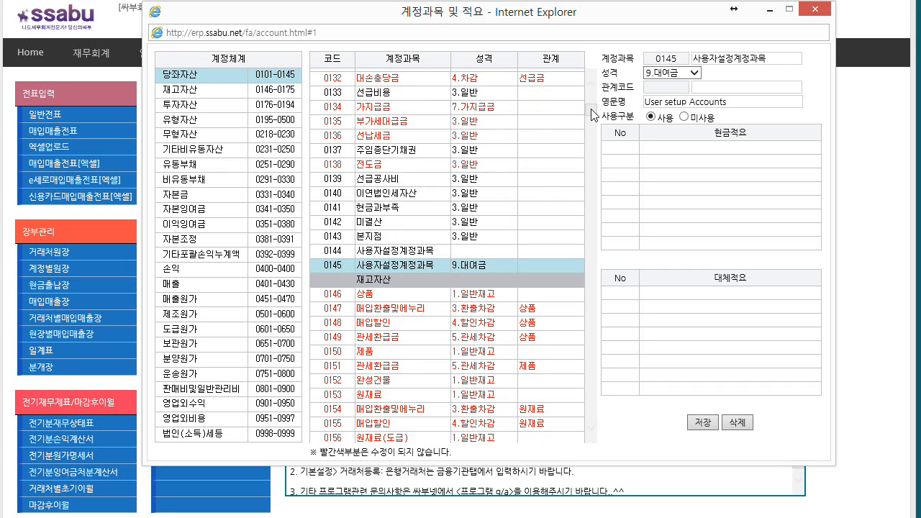
{"action": "scroll", "coordinate": [591, 111], "scroll_direction": "up", "scroll_amount": 7}
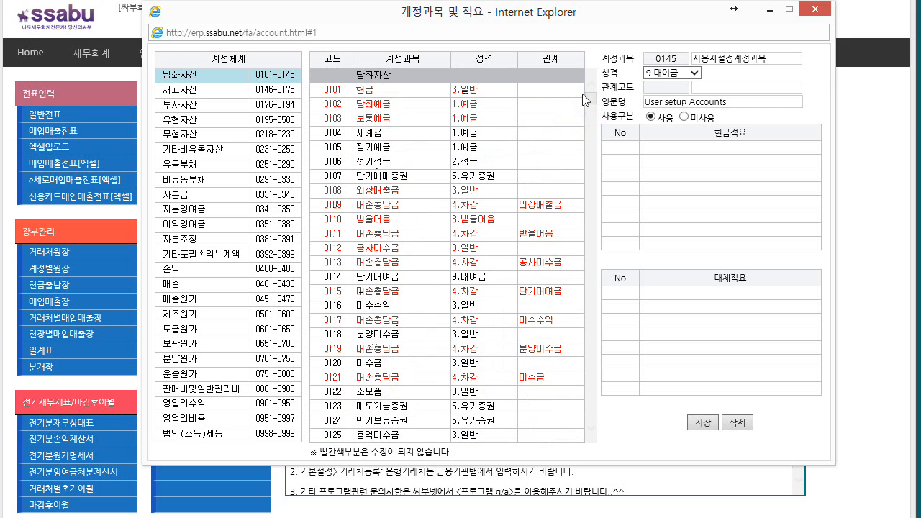
Step: View the accounts under 재고자산, 투자자산 and 무형자산, then return to the 당좌자산 category
{"action": "left_click", "coordinate": [270, 89]}
{"action": "left_click", "coordinate": [272, 104]}
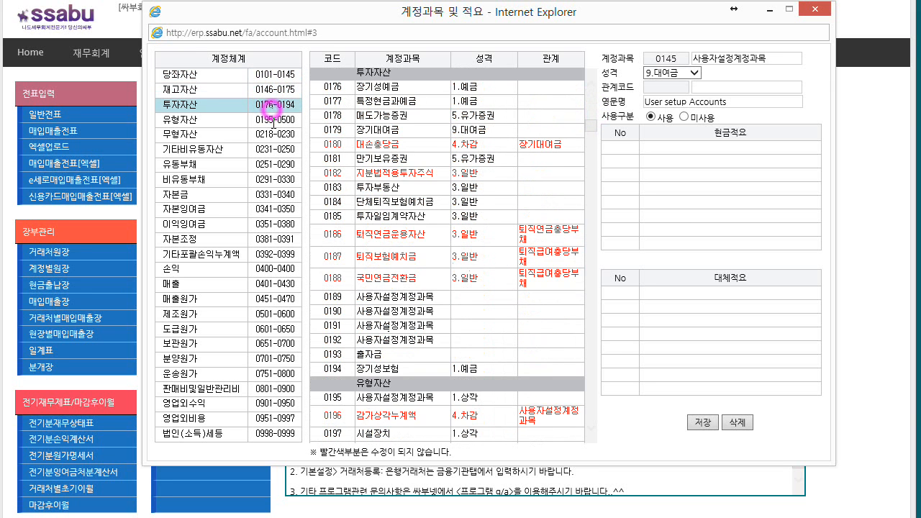
{"action": "left_click", "coordinate": [274, 134]}
{"action": "left_click", "coordinate": [269, 75]}
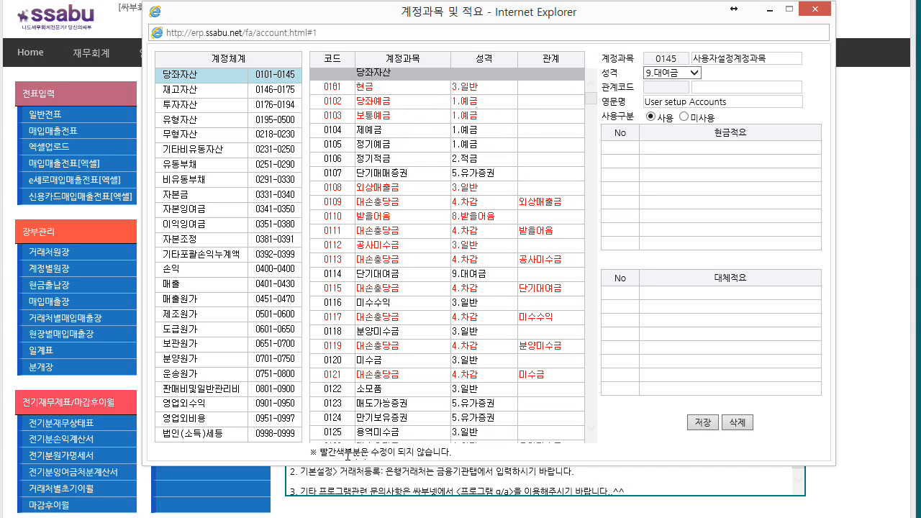
Step: Highlight the note about red accounts and compare account 0104 제예금 with the red account 0119 대손충당금
{"action": "left_click_drag", "start_coordinate": [322, 453], "coordinate": [433, 458]}
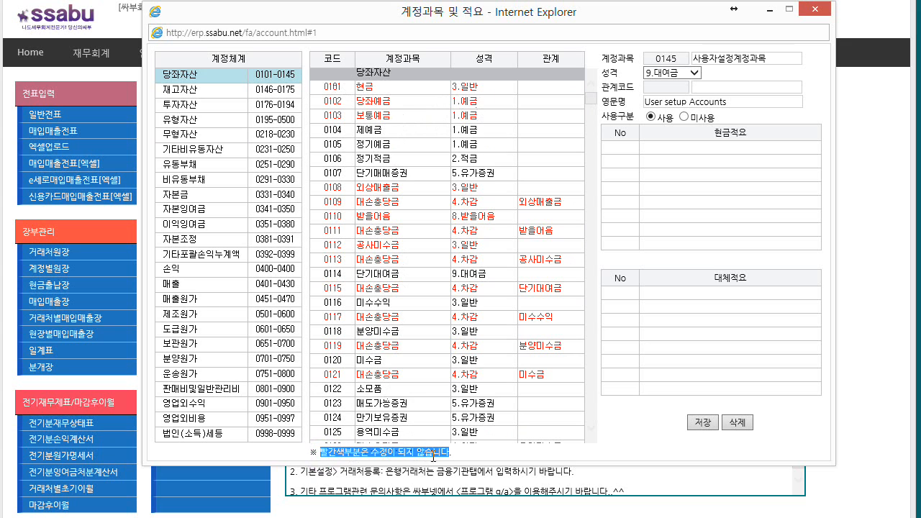
{"action": "left_click", "coordinate": [375, 126]}
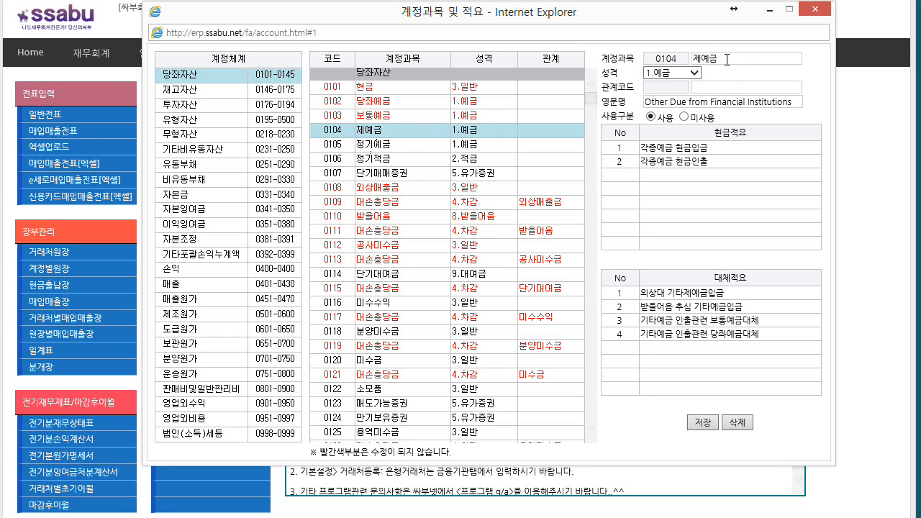
{"action": "left_click", "coordinate": [727, 60]}
{"action": "double_click", "coordinate": [727, 59]}
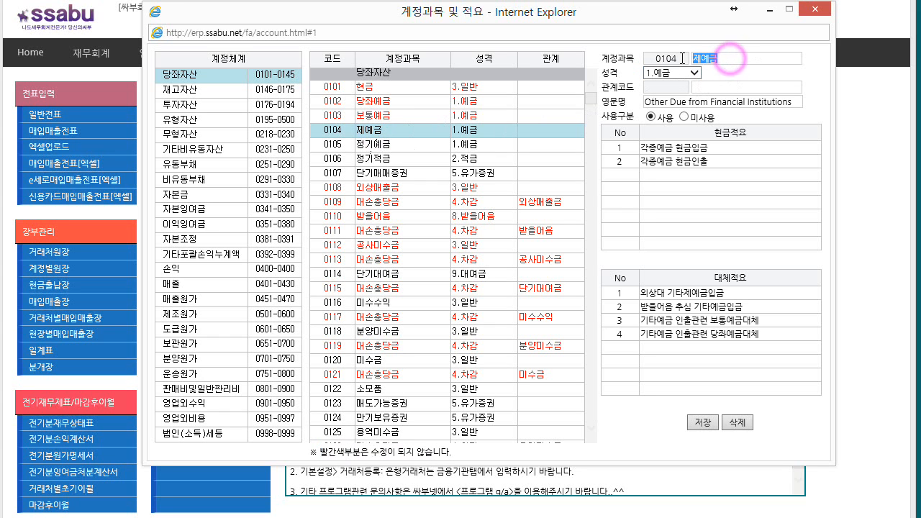
{"action": "left_click", "coordinate": [396, 347]}
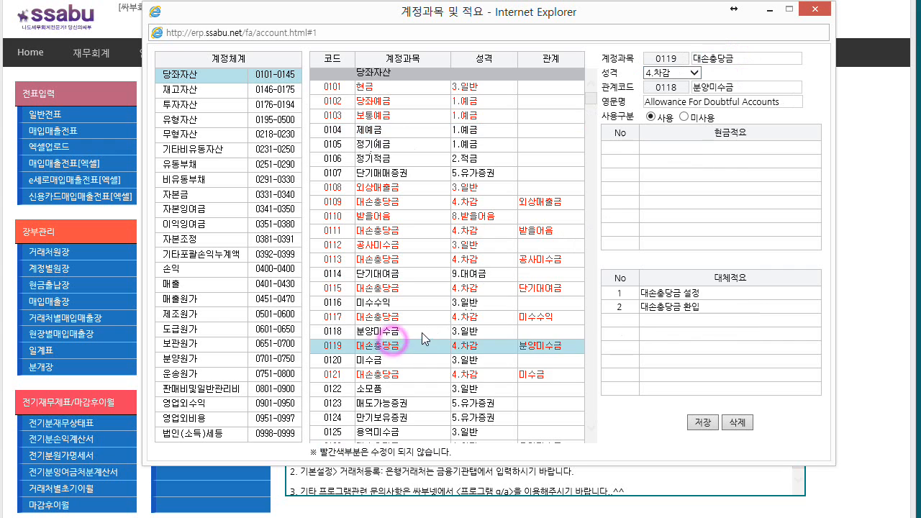
Step: Open the user-defined account 0127 in 당좌자산 and select its whole account name
{"action": "scroll", "coordinate": [422, 333], "scroll_direction": "down", "scroll_amount": 3}
{"action": "scroll", "coordinate": [425, 333], "scroll_direction": "down", "scroll_amount": 2}
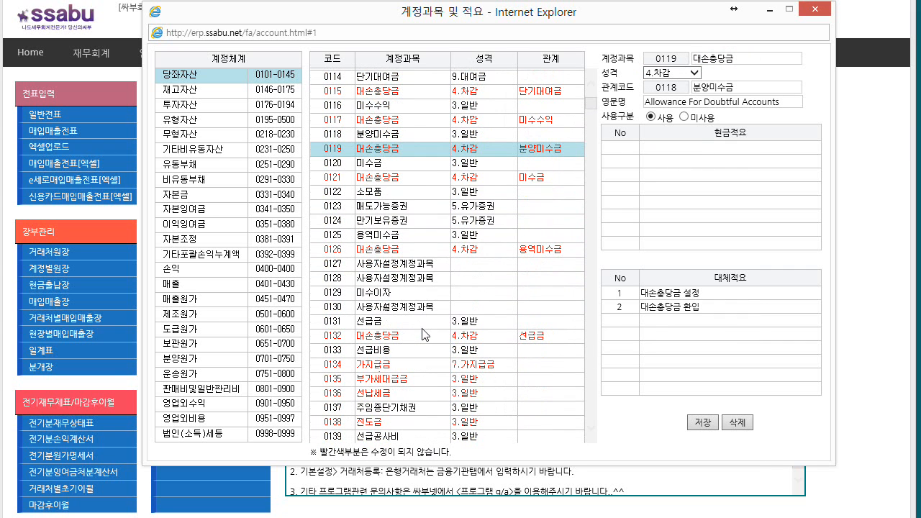
{"action": "left_click", "coordinate": [380, 264]}
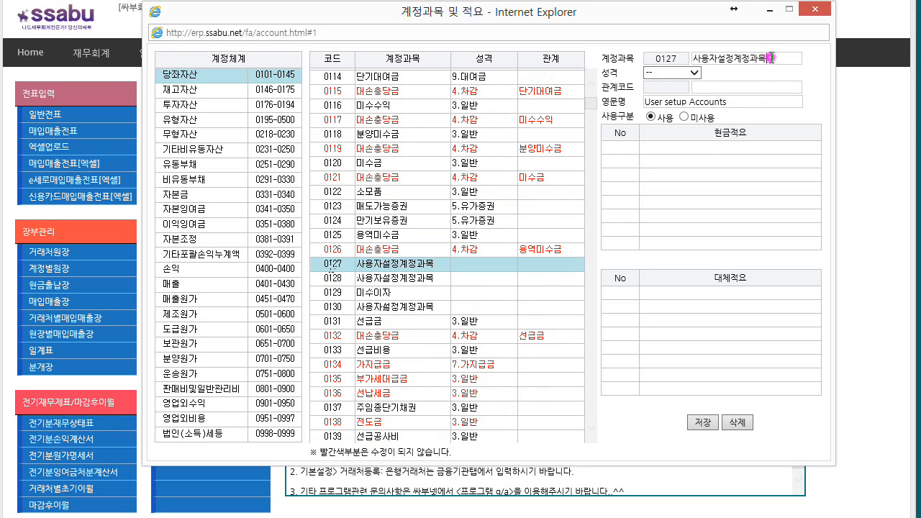
{"action": "left_click_drag", "start_coordinate": [769, 58], "coordinate": [691, 63]}
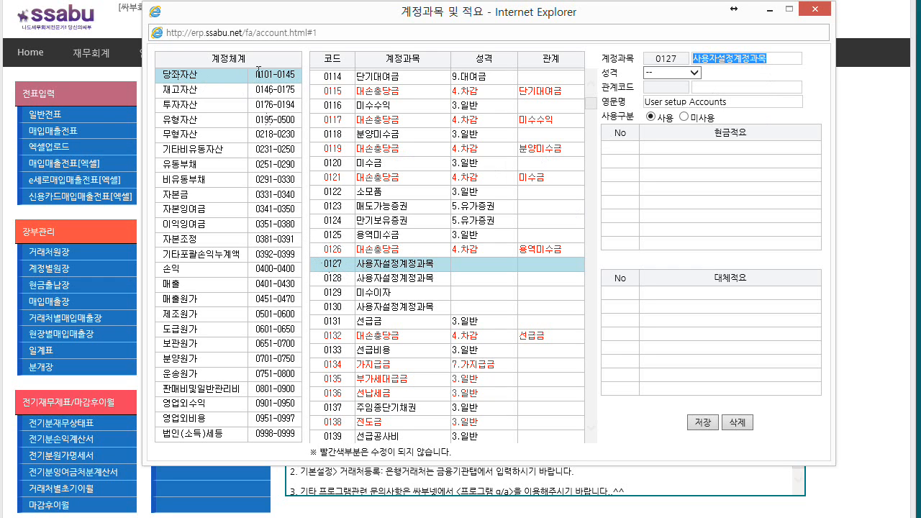
Step: Highlight the 당좌자산 code range and look through the asset, liability and capital categories down to 이익잉여금
{"action": "left_click_drag", "start_coordinate": [257, 73], "coordinate": [293, 72]}
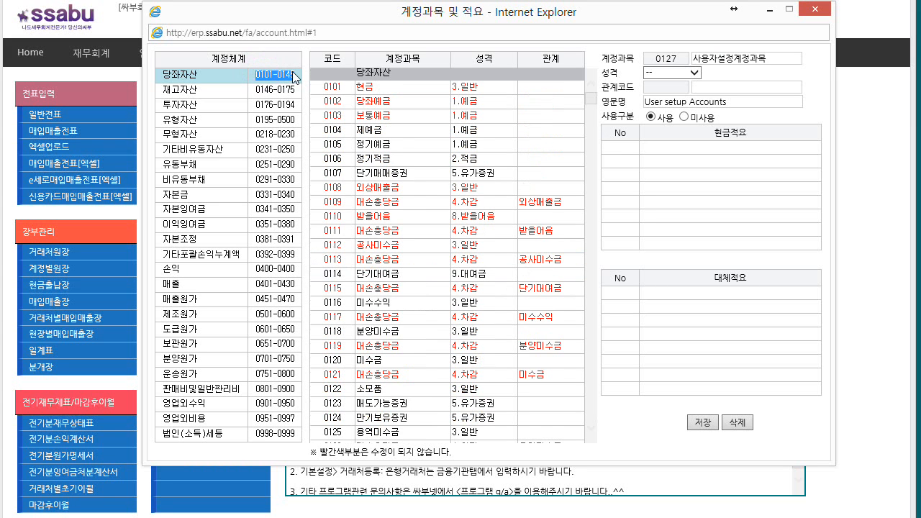
{"action": "left_click", "coordinate": [176, 89]}
{"action": "left_click", "coordinate": [183, 118]}
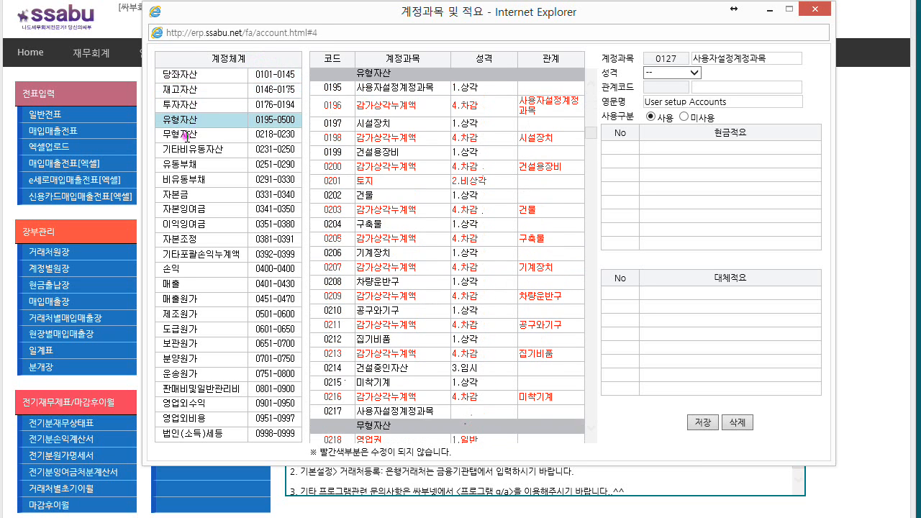
{"action": "left_click", "coordinate": [181, 135]}
{"action": "left_click", "coordinate": [188, 164]}
{"action": "left_click", "coordinate": [191, 194]}
{"action": "left_click", "coordinate": [195, 209]}
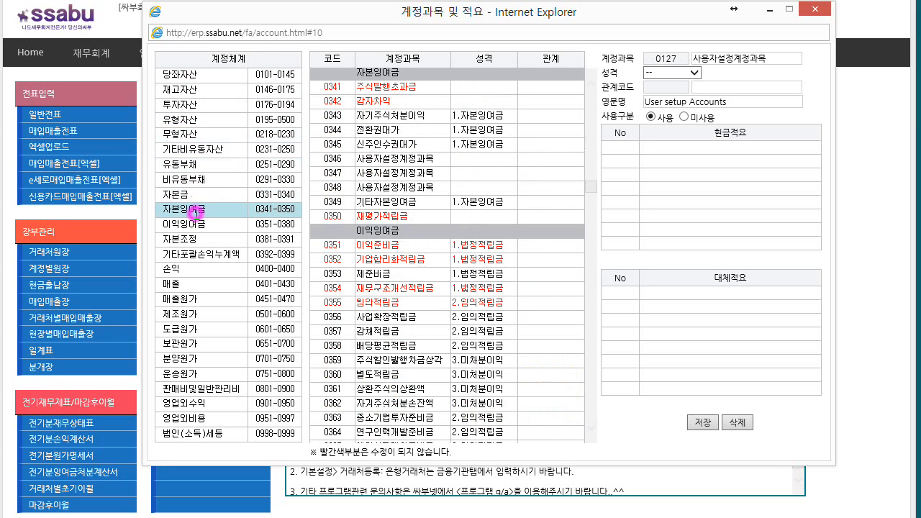
{"action": "left_click", "coordinate": [203, 229]}
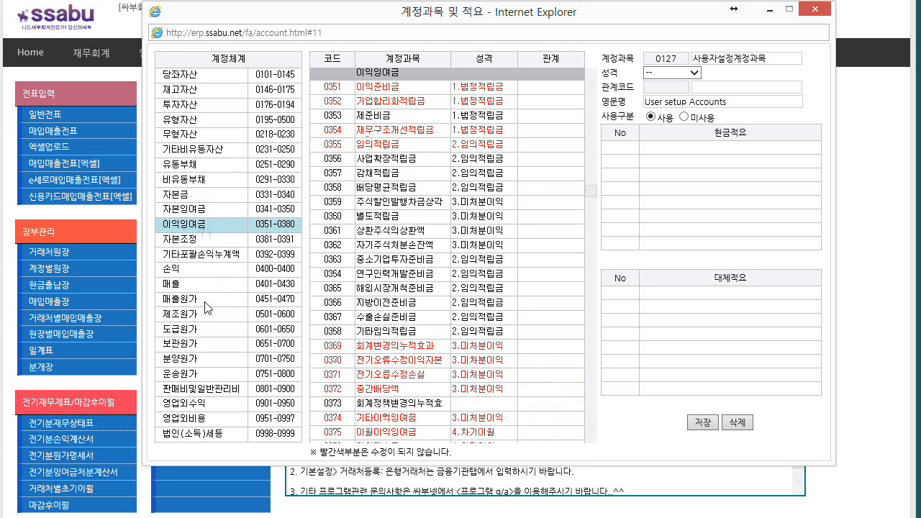
Step: Compare the 복리후생비 account under 판매비및일반관리비 (0811) with the one under 제조원가 (0511)
{"action": "left_click", "coordinate": [175, 389]}
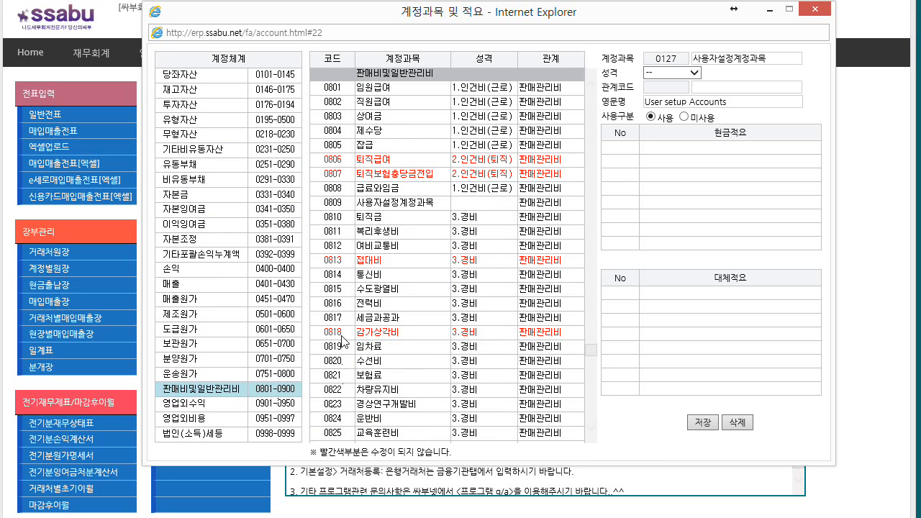
{"action": "left_click", "coordinate": [365, 229]}
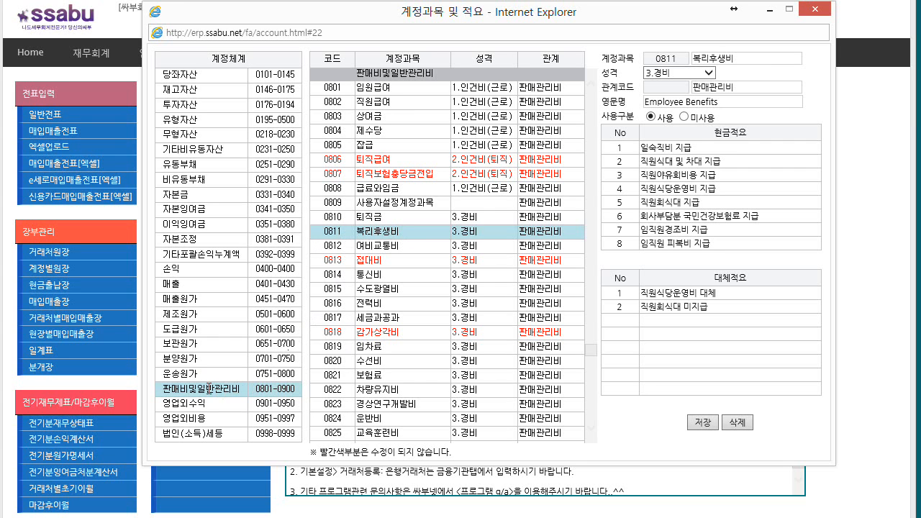
{"action": "left_click", "coordinate": [192, 315]}
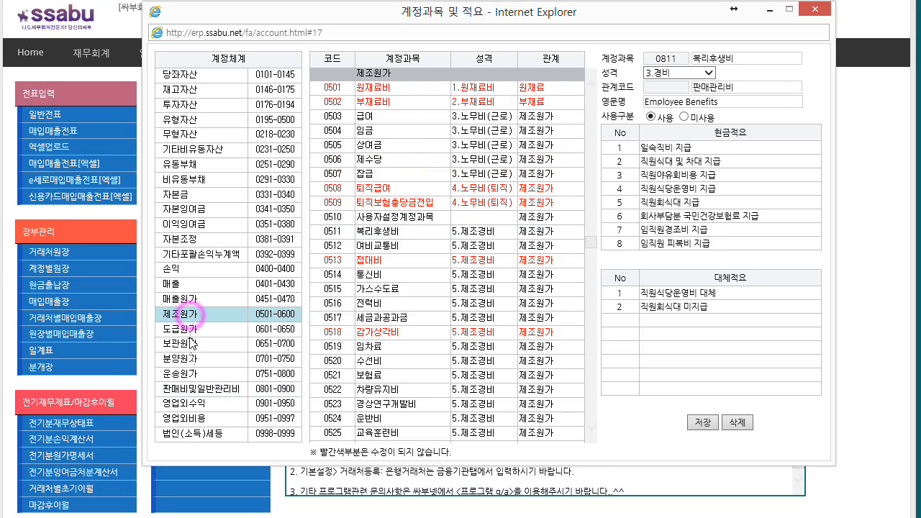
{"action": "left_click", "coordinate": [192, 344]}
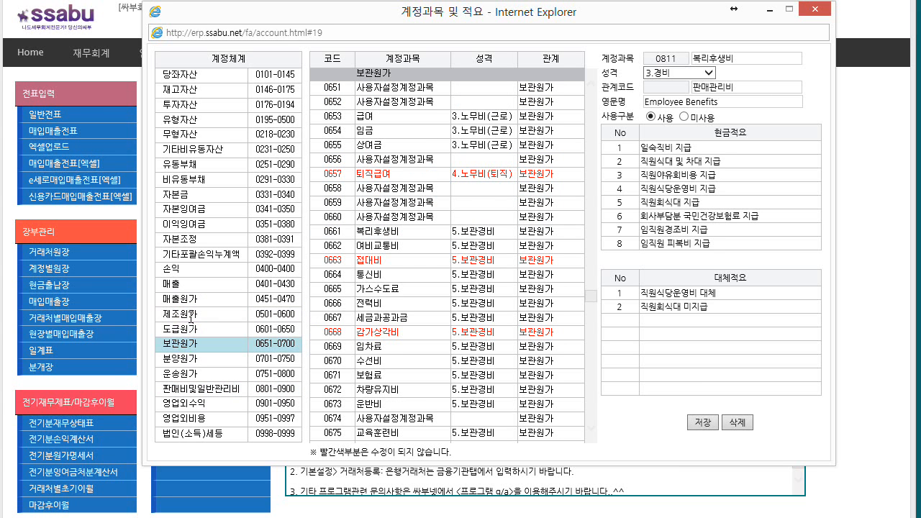
{"action": "left_click", "coordinate": [192, 316]}
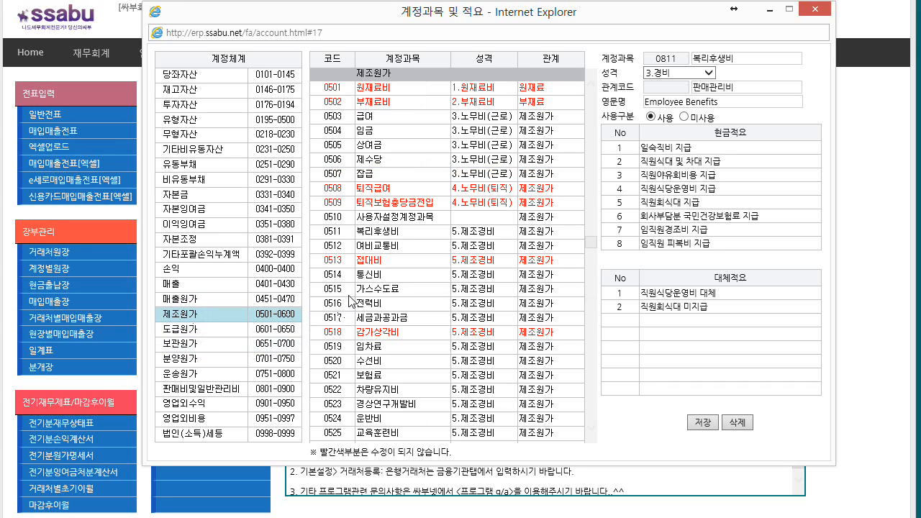
{"action": "left_click", "coordinate": [365, 231]}
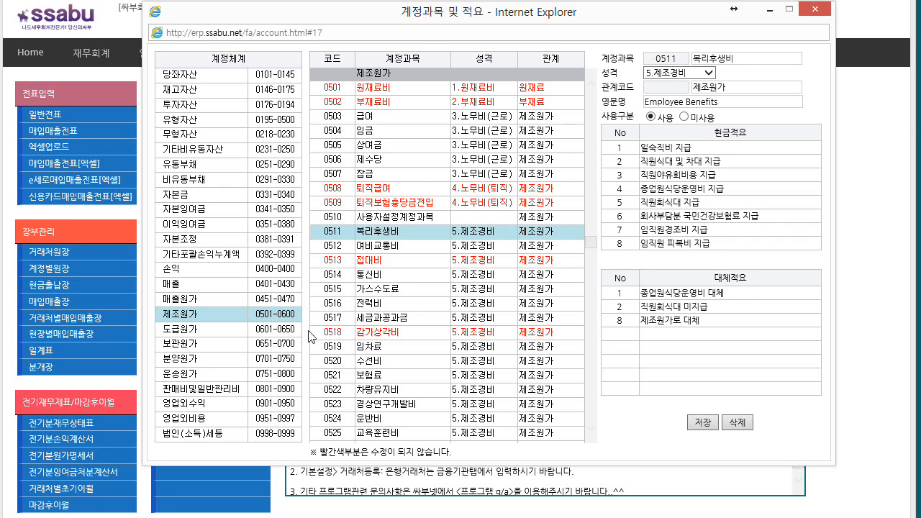
Step: View 복리후생비 (0611) under 도급원가, compare that category with 판매비및일반관리비, and highlight the 계정체계 heading
{"action": "left_click", "coordinate": [206, 331]}
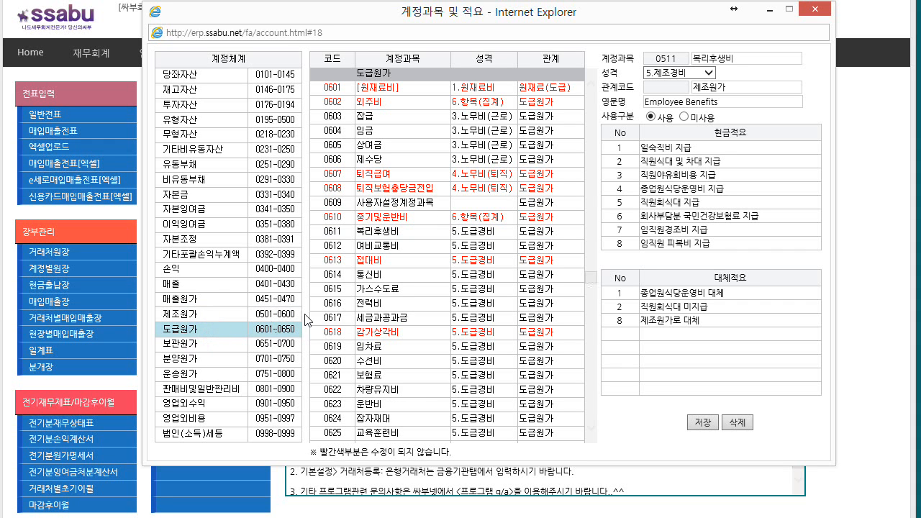
{"action": "left_click", "coordinate": [369, 232]}
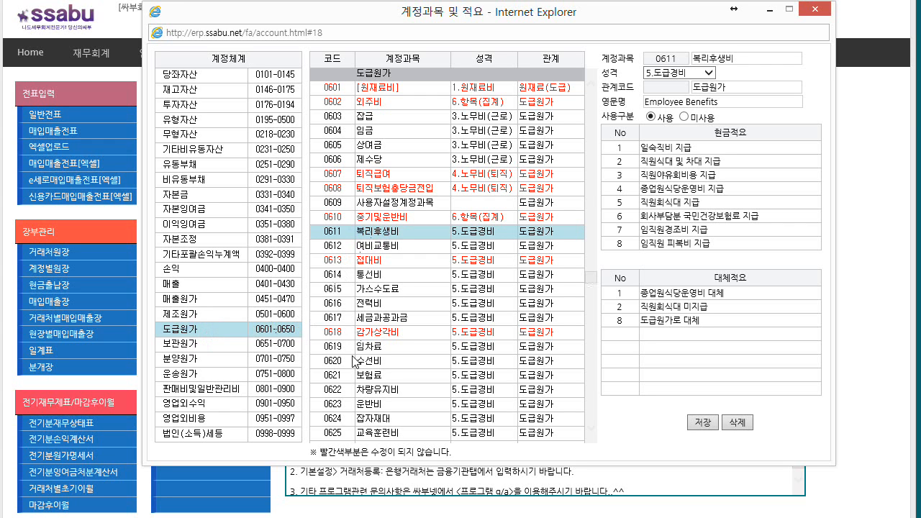
{"action": "left_click", "coordinate": [209, 389]}
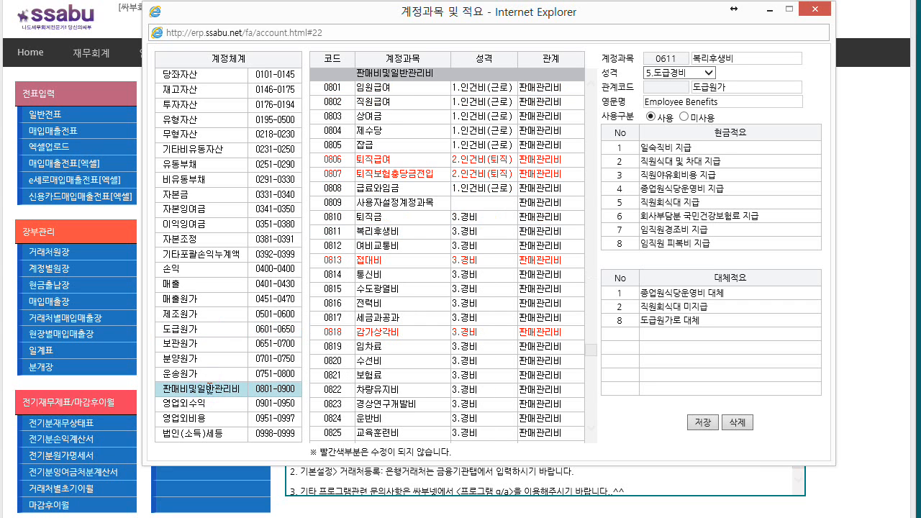
{"action": "left_click", "coordinate": [195, 329]}
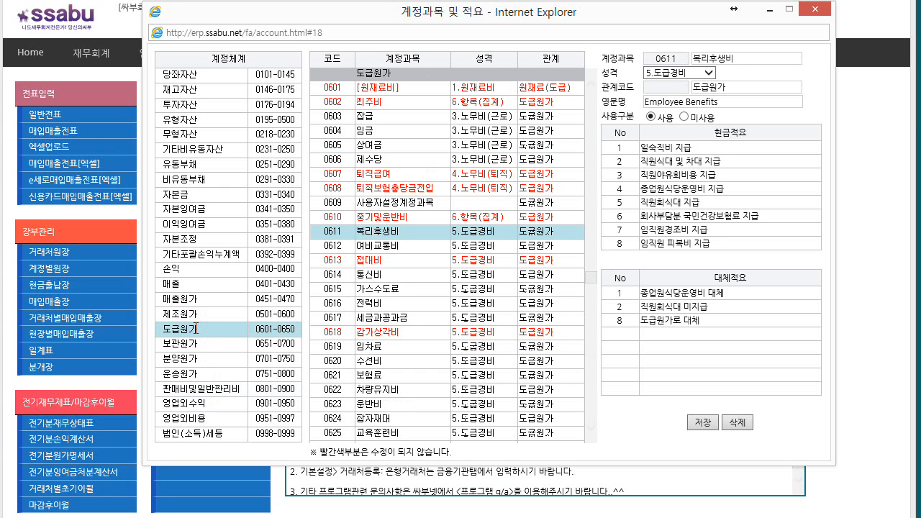
{"action": "left_click_drag", "start_coordinate": [208, 60], "coordinate": [245, 64]}
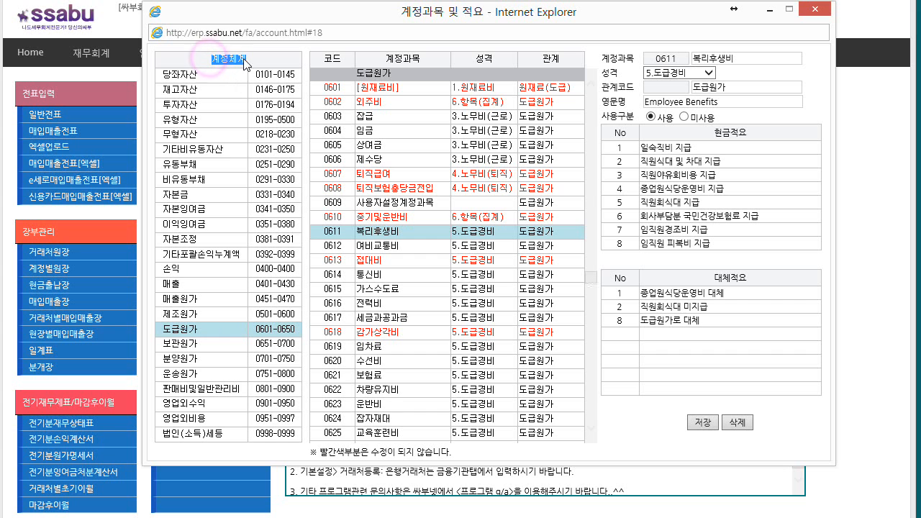
Step: Close the 계정과목 및 적요 window and open the 재무상태표 (balance sheet) report
{"action": "left_click", "coordinate": [811, 10]}
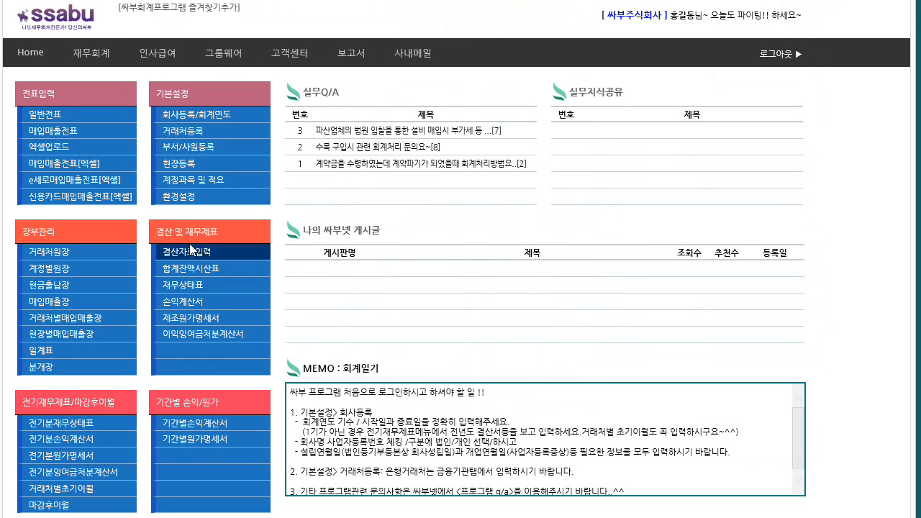
{"action": "left_click", "coordinate": [185, 285]}
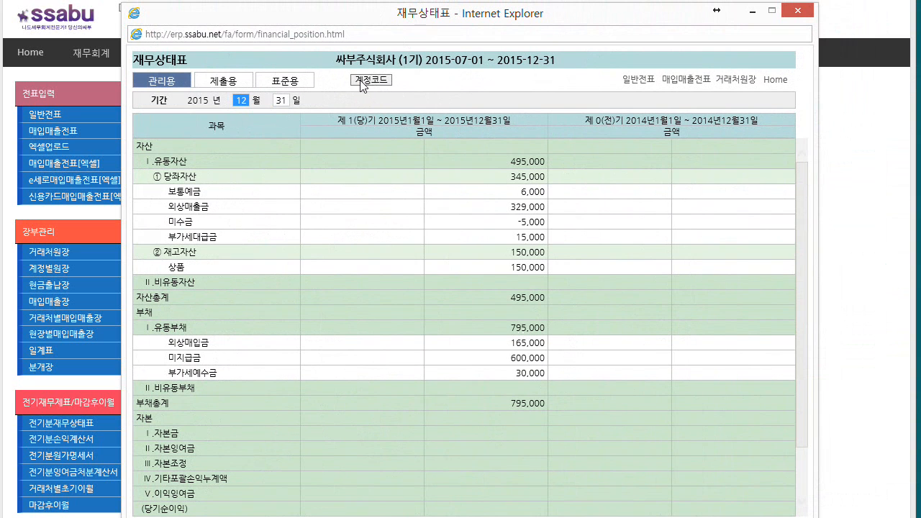
Step: Show the account codes in the 재무상태표, highlight part of the 보통예금 (0103) name, and close the report
{"action": "left_click", "coordinate": [361, 82]}
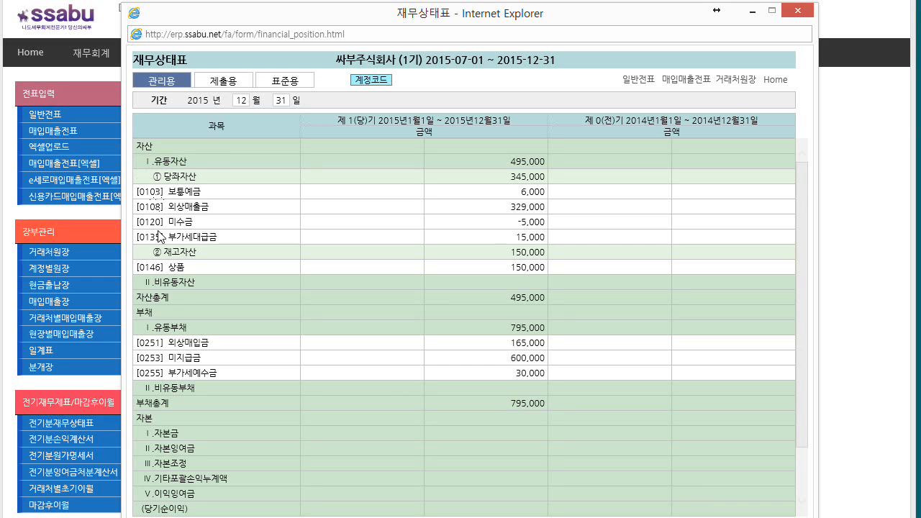
{"action": "left_click_drag", "start_coordinate": [182, 192], "coordinate": [202, 192]}
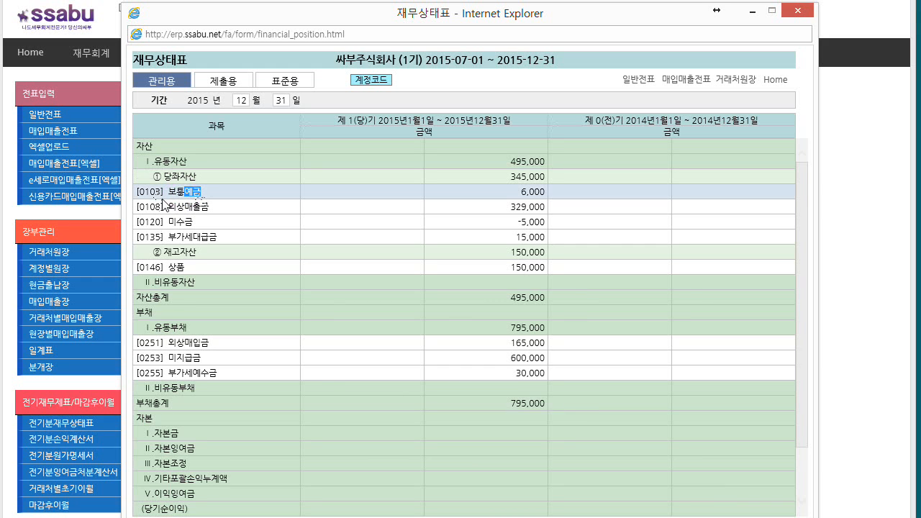
{"action": "left_click", "coordinate": [798, 14]}
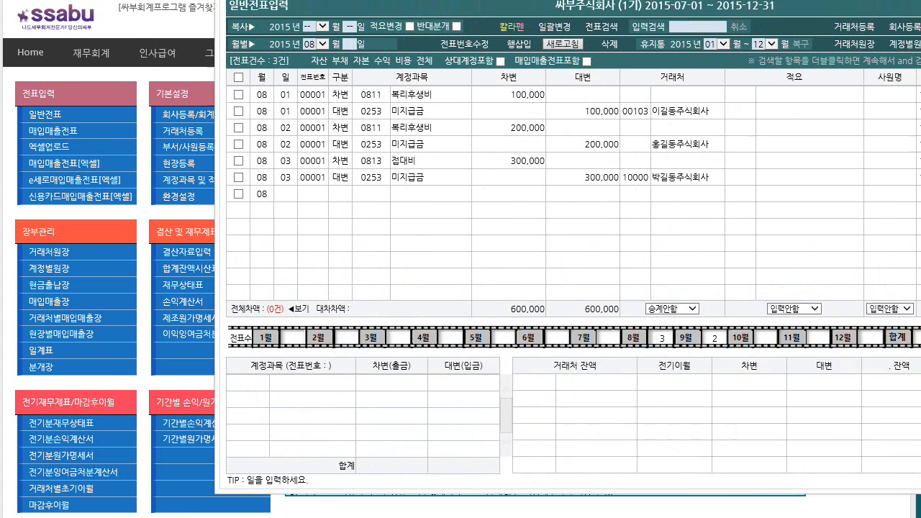
Step: Close the open 일반전표입력 window and reopen 일반전표입력 from the main page
{"action": "left_click_drag", "start_coordinate": [773, 0], "coordinate": [596, 33]}
{"action": "left_click", "coordinate": [909, 36]}
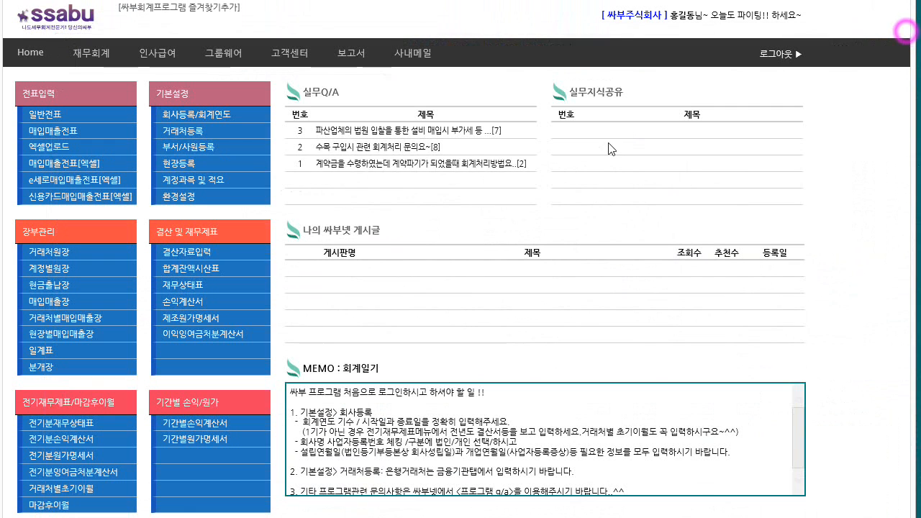
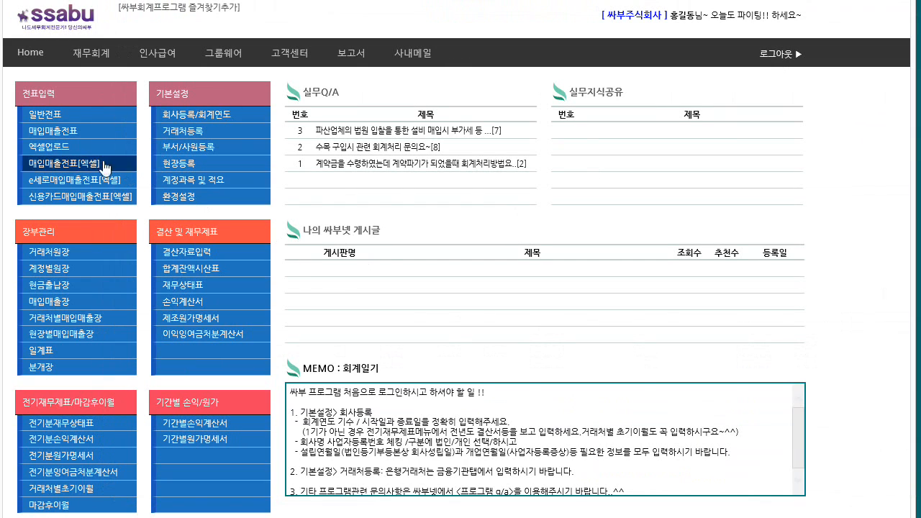
{"action": "left_click", "coordinate": [58, 112]}
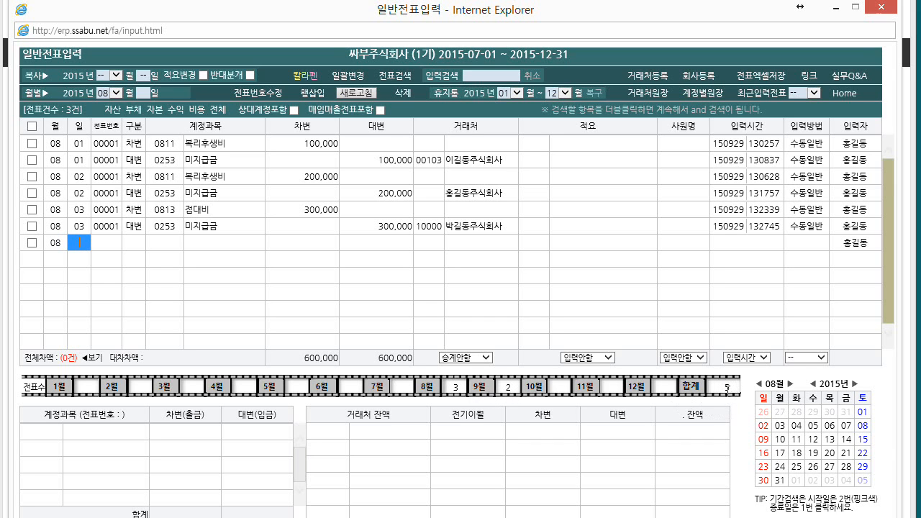
Step: Switch the voucher list back and forth between the August and September 2015 entries
{"action": "left_click", "coordinate": [457, 388]}
{"action": "left_click", "coordinate": [457, 387]}
{"action": "left_click", "coordinate": [508, 389]}
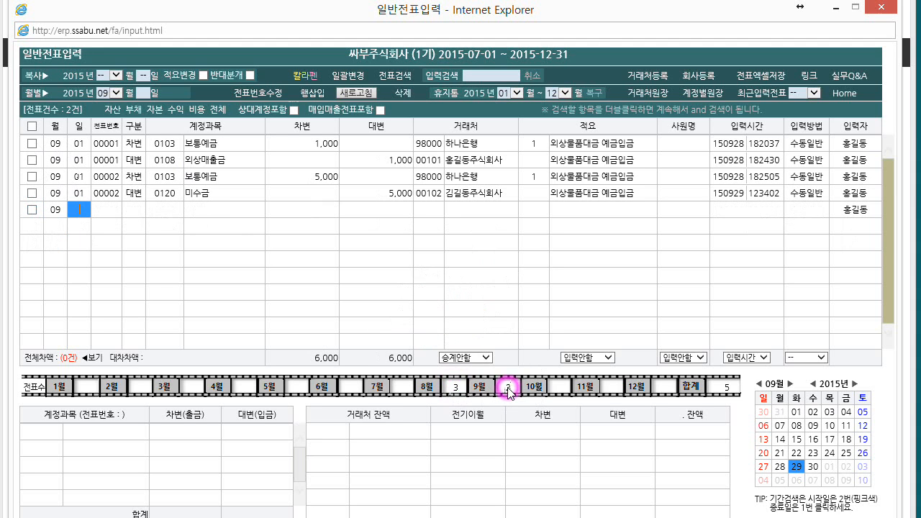
{"action": "left_click", "coordinate": [115, 93]}
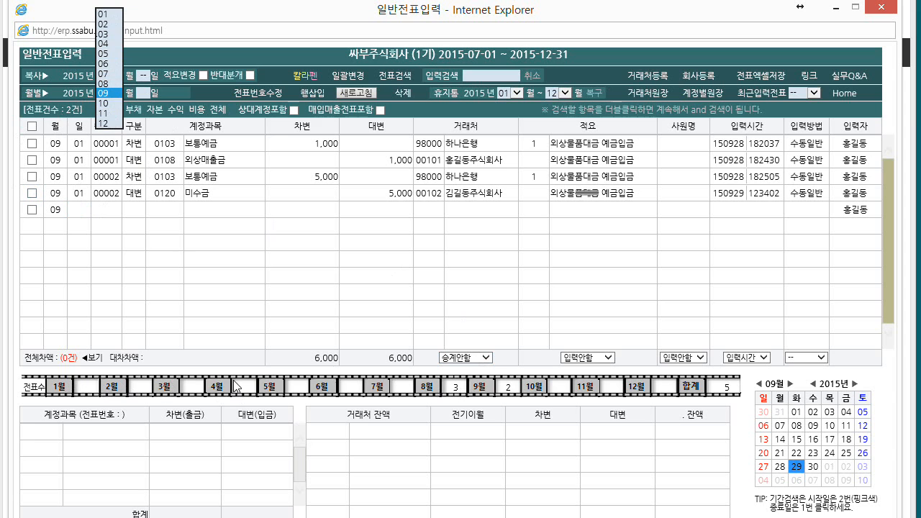
{"action": "left_click", "coordinate": [458, 389]}
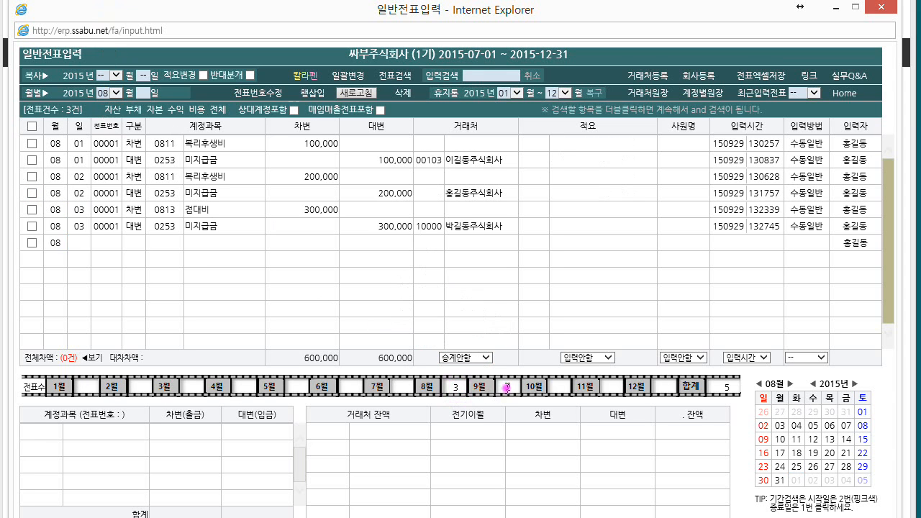
{"action": "left_click", "coordinate": [507, 389]}
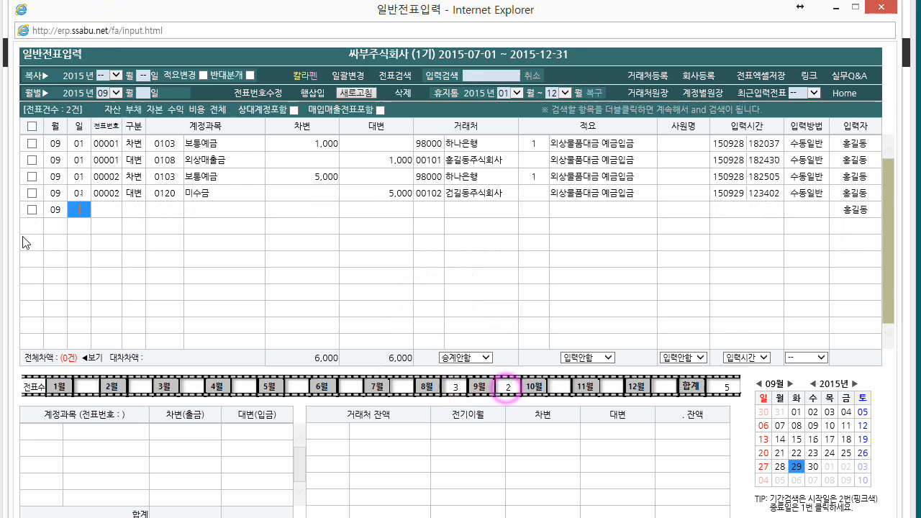
Step: View the March voucher list and return to the August and September lists
{"action": "left_click", "coordinate": [193, 390]}
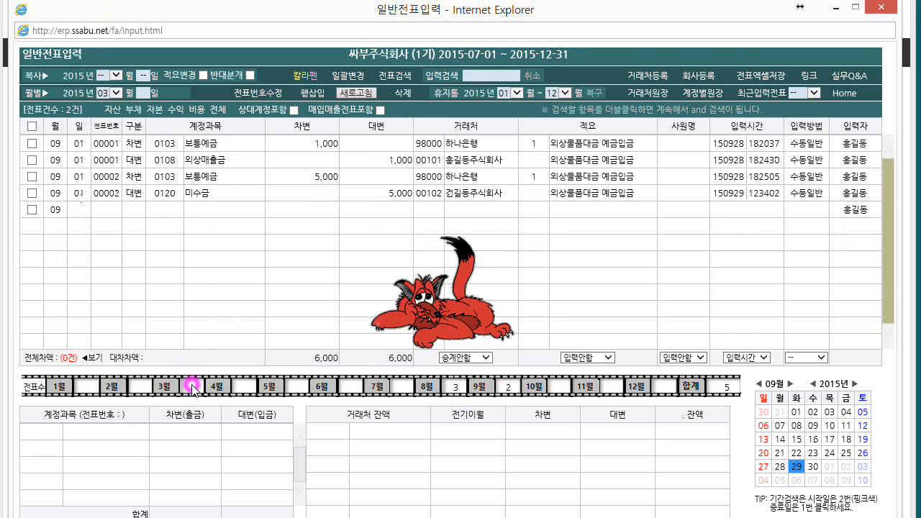
{"action": "left_click", "coordinate": [411, 391]}
{"action": "left_click", "coordinate": [456, 388]}
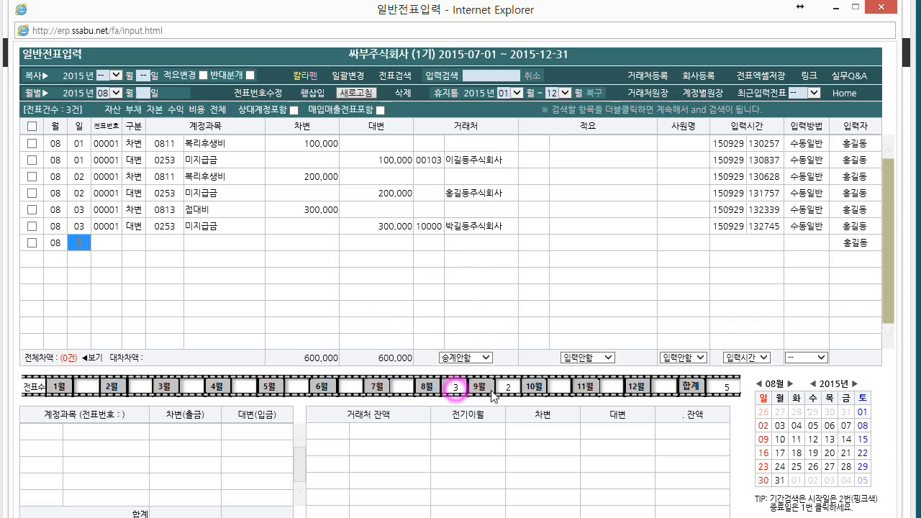
{"action": "left_click", "coordinate": [508, 387]}
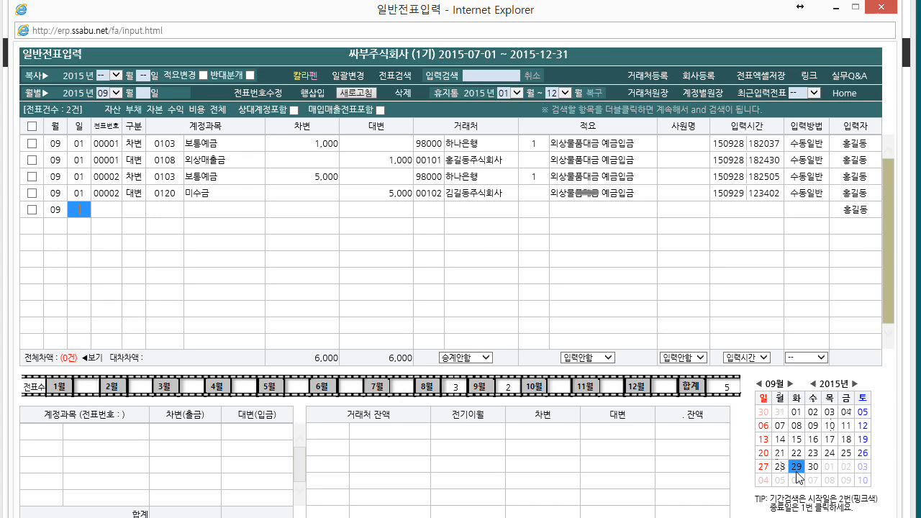
Step: Filter the vouchers by single dates, 2015-09-01 and 2015-09-02, and clear the date filter
{"action": "left_click", "coordinate": [796, 413]}
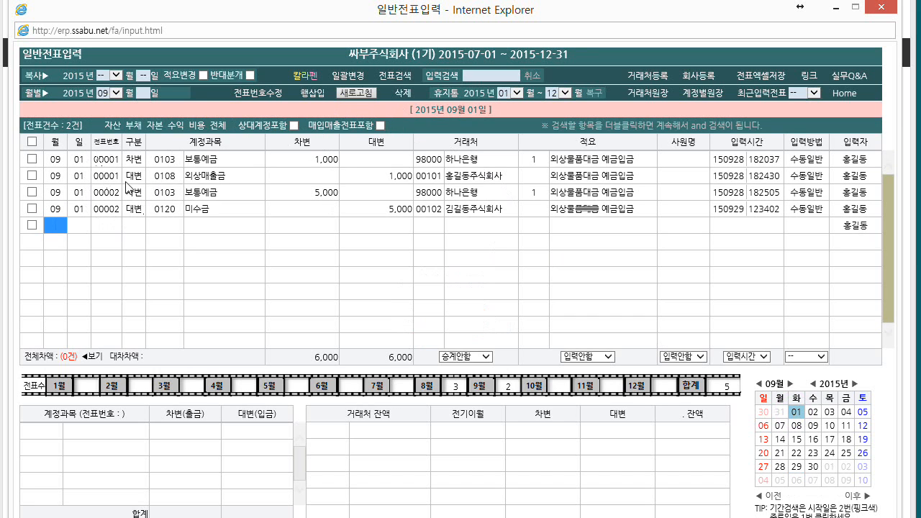
{"action": "left_click", "coordinate": [813, 413]}
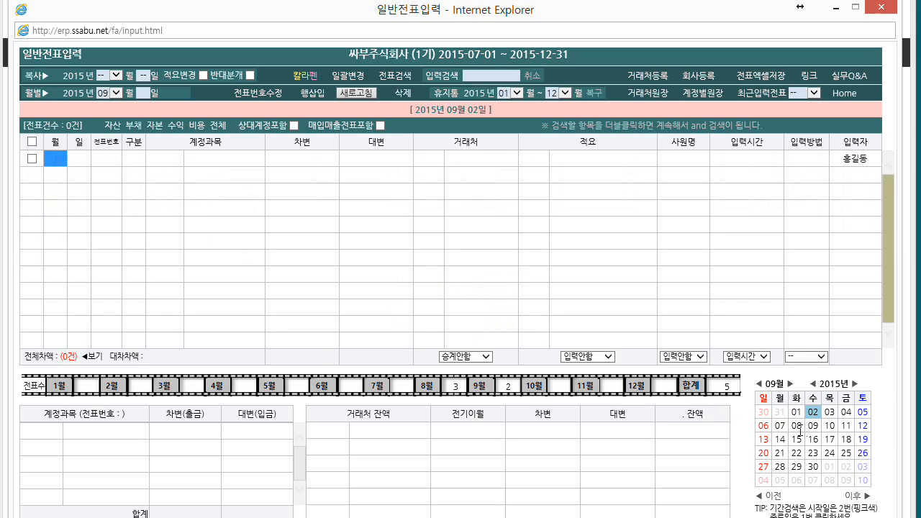
{"action": "left_click", "coordinate": [383, 108]}
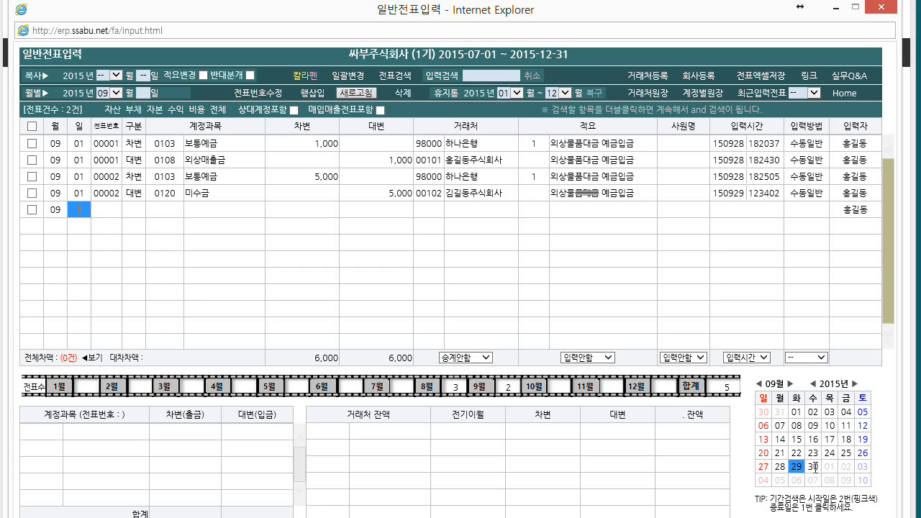
Step: Filter the vouchers to the range 2015-09-01 to 2015-09-30 on the calendar and clear the filter
{"action": "left_click", "coordinate": [814, 467]}
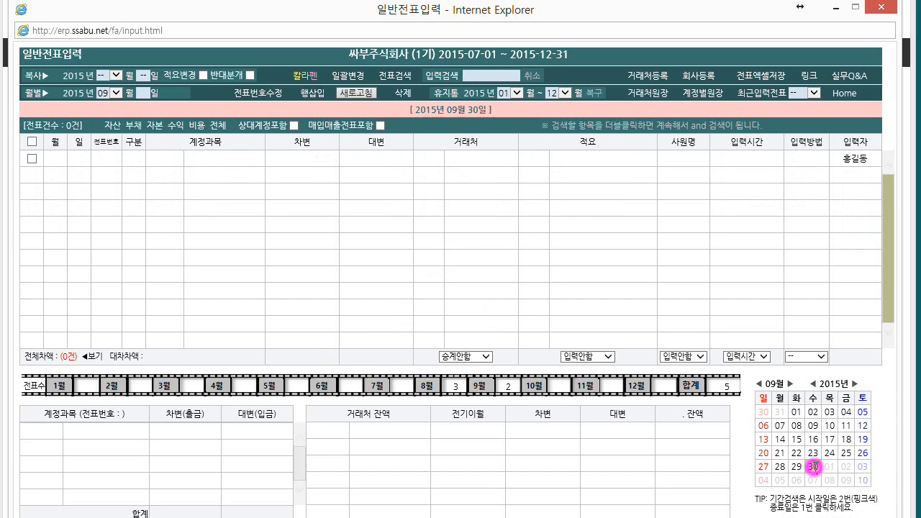
{"action": "left_click", "coordinate": [796, 412]}
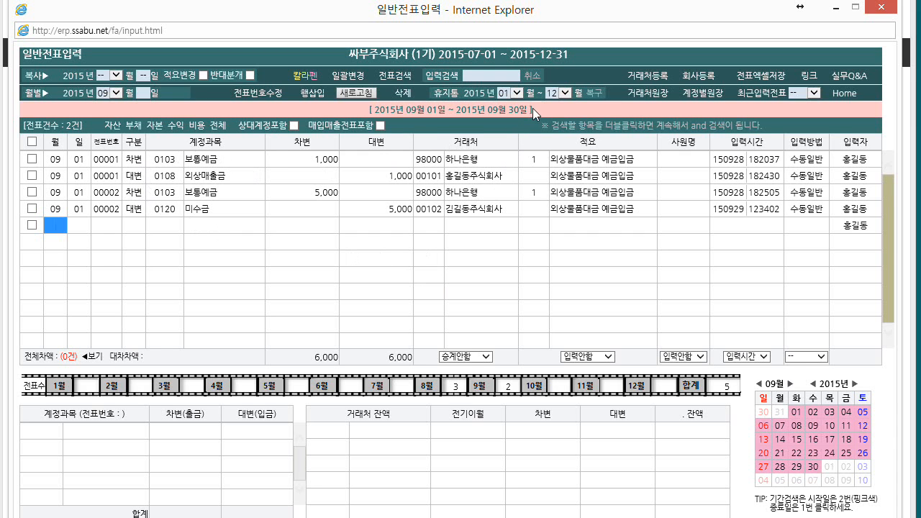
{"action": "left_click", "coordinate": [541, 110]}
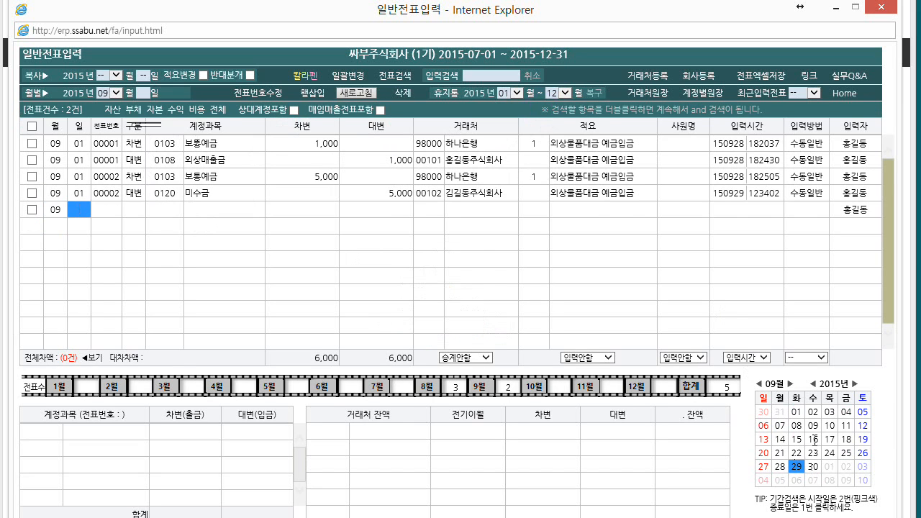
Step: Filter the vouchers across months from 2015-08-04 to 2015-09-16 on the calendar and clear the filter
{"action": "left_click", "coordinate": [813, 439]}
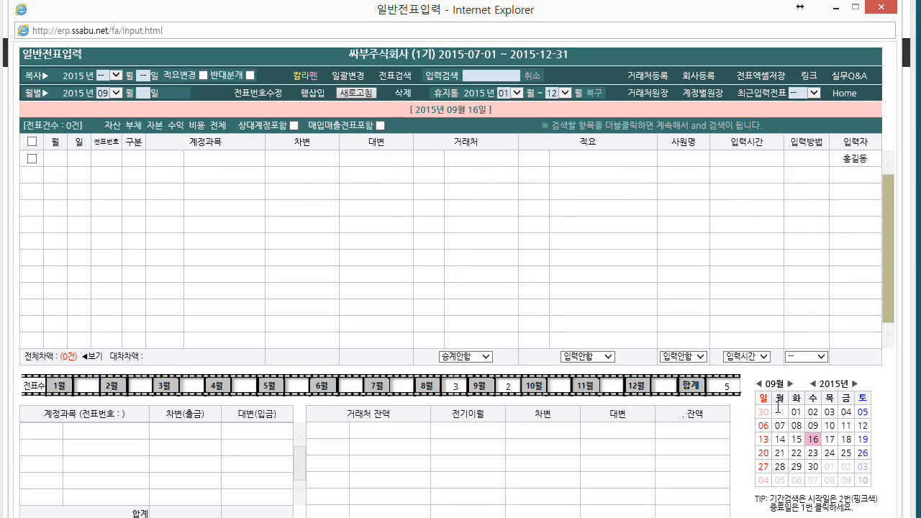
{"action": "left_click", "coordinate": [760, 385]}
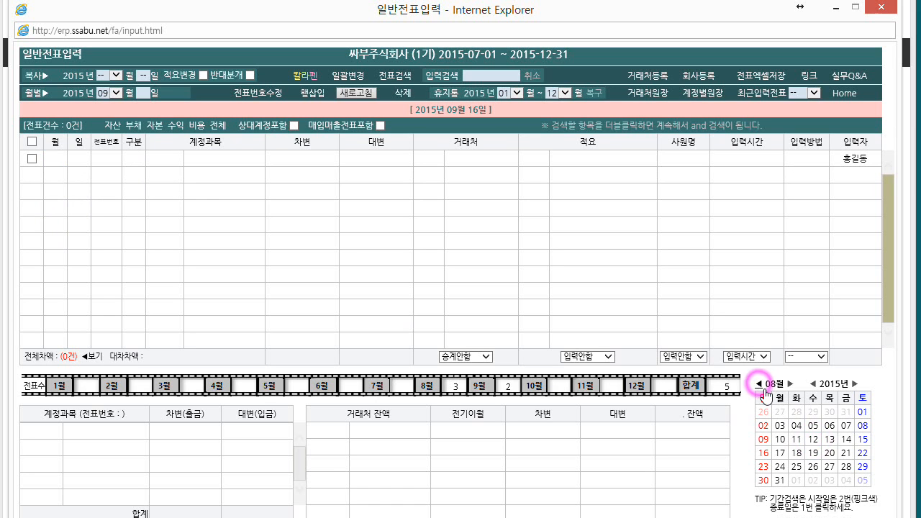
{"action": "double_click", "coordinate": [796, 425]}
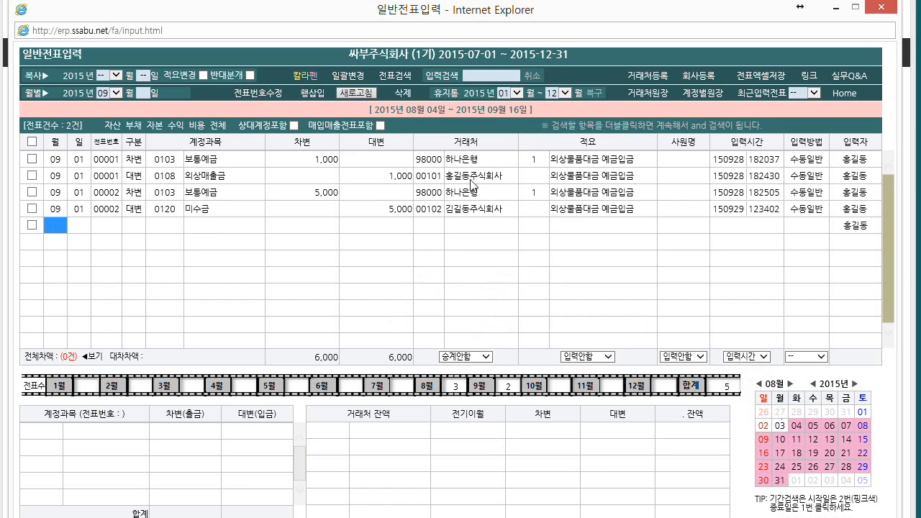
{"action": "left_click", "coordinate": [470, 110]}
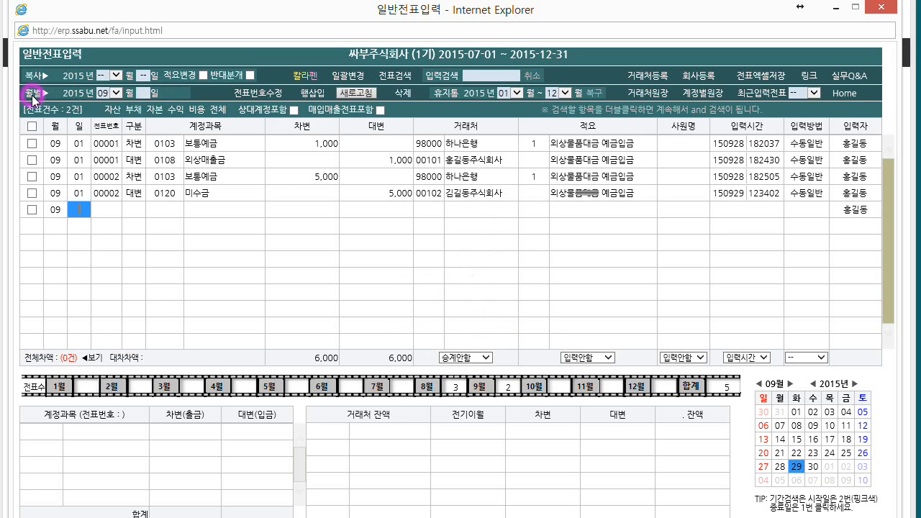
Step: Toggle the lookup mode to 기간별 and back to 월별, and show the vouchers for month 10
{"action": "left_click", "coordinate": [32, 94]}
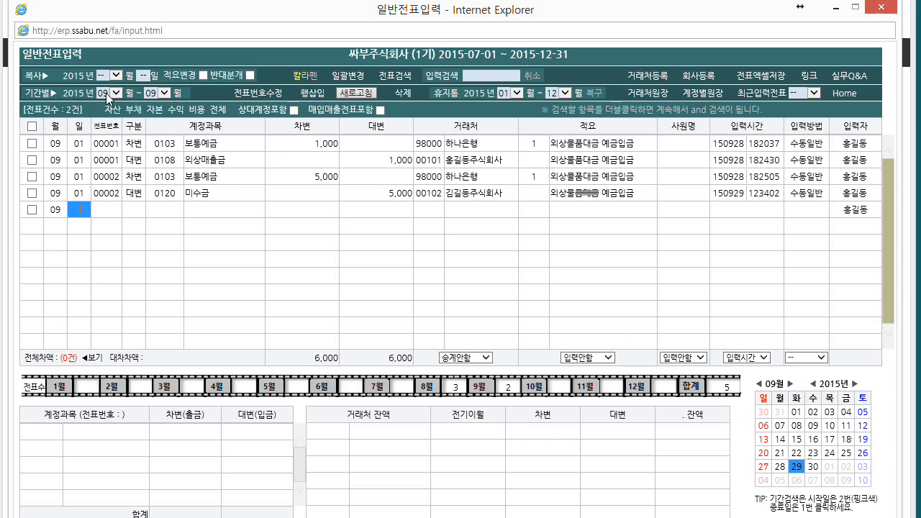
{"action": "left_click", "coordinate": [34, 93]}
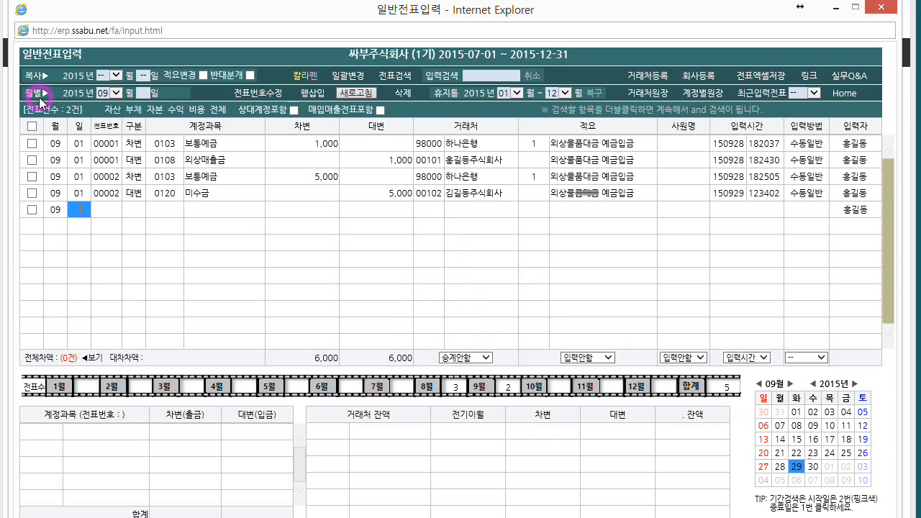
{"action": "left_click", "coordinate": [115, 93]}
{"action": "left_click", "coordinate": [105, 103]}
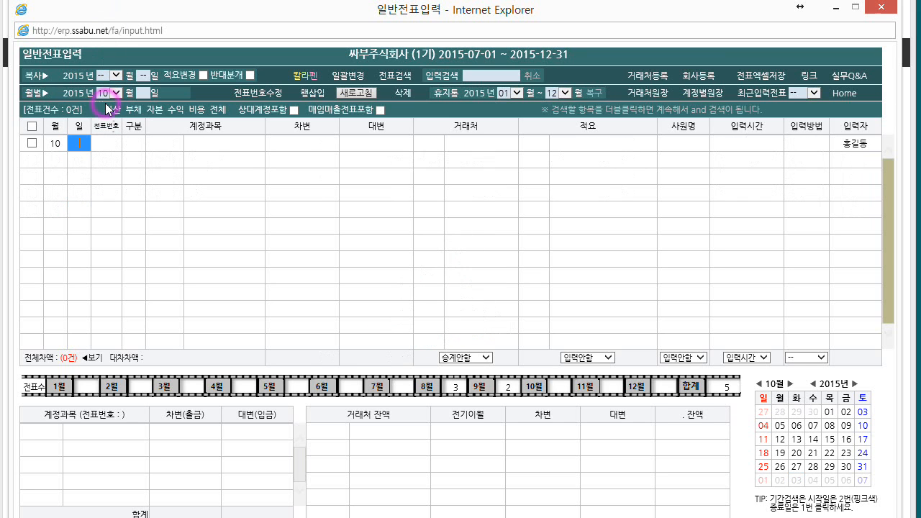
{"action": "left_click", "coordinate": [551, 389]}
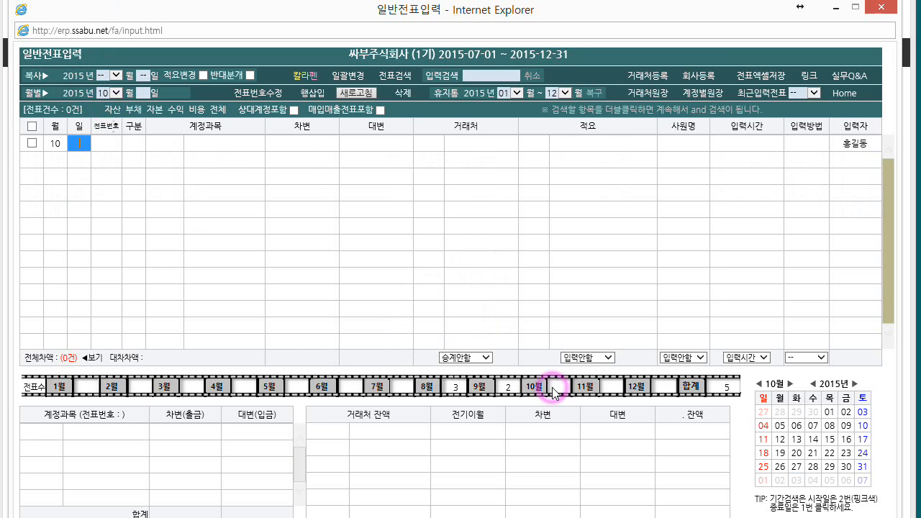
Step: Switch the lookup mode to 기간별 and list the vouchers from month 07 to month 09
{"action": "left_click", "coordinate": [36, 92]}
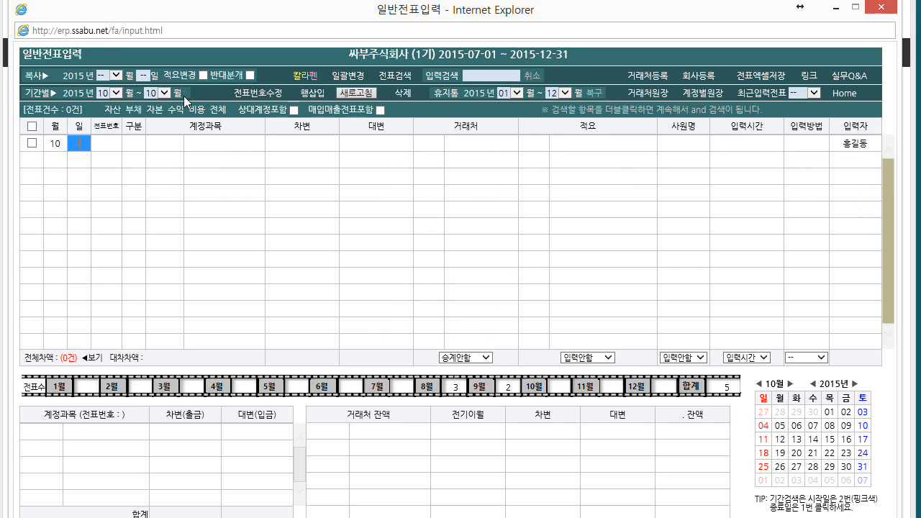
{"action": "left_click", "coordinate": [115, 93]}
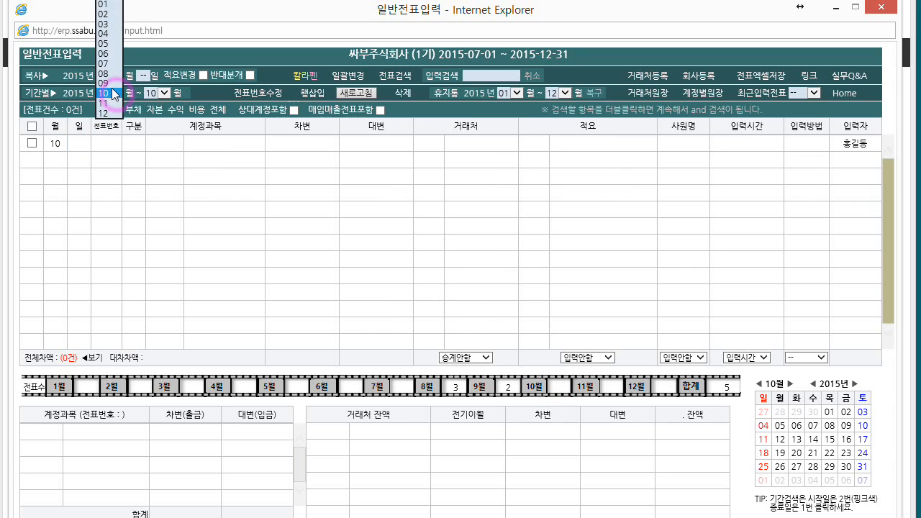
{"action": "left_click", "coordinate": [105, 66]}
{"action": "left_click", "coordinate": [163, 93]}
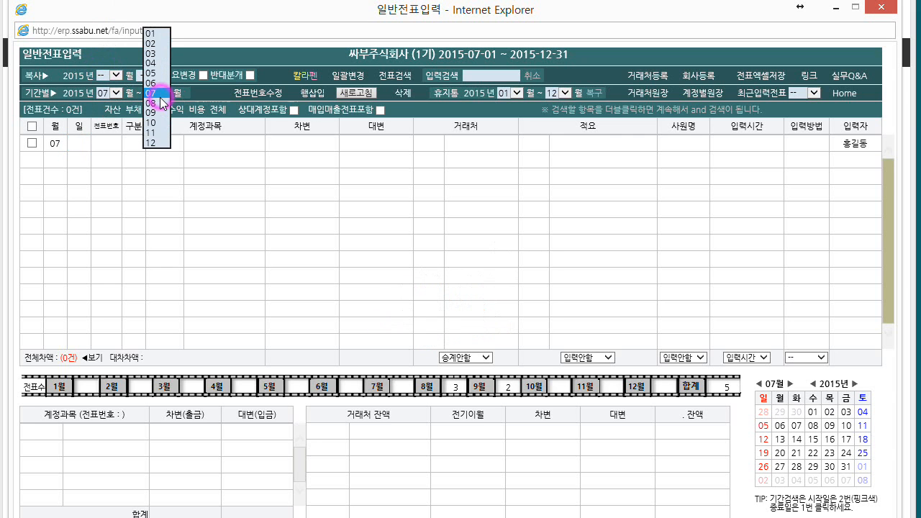
{"action": "left_click", "coordinate": [154, 113]}
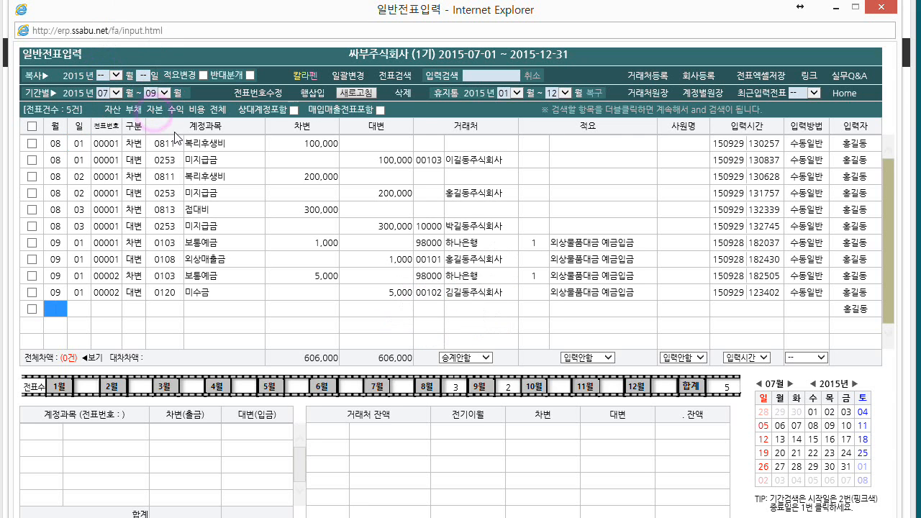